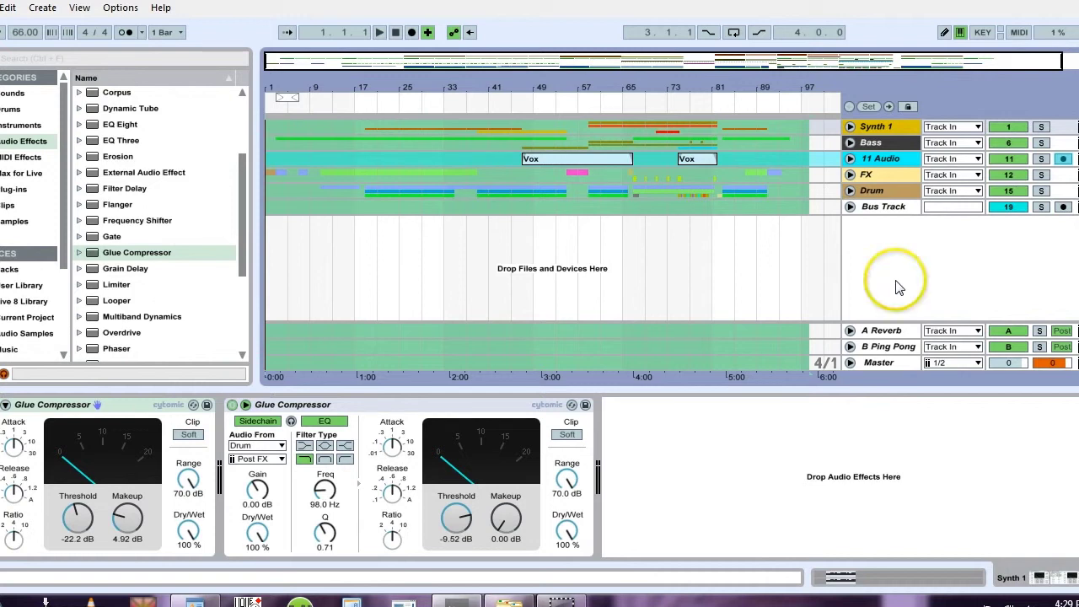
Step: Select the Bus Track to display its Utility, iZotope Ozone and SPAN devices
left_click(922, 246)
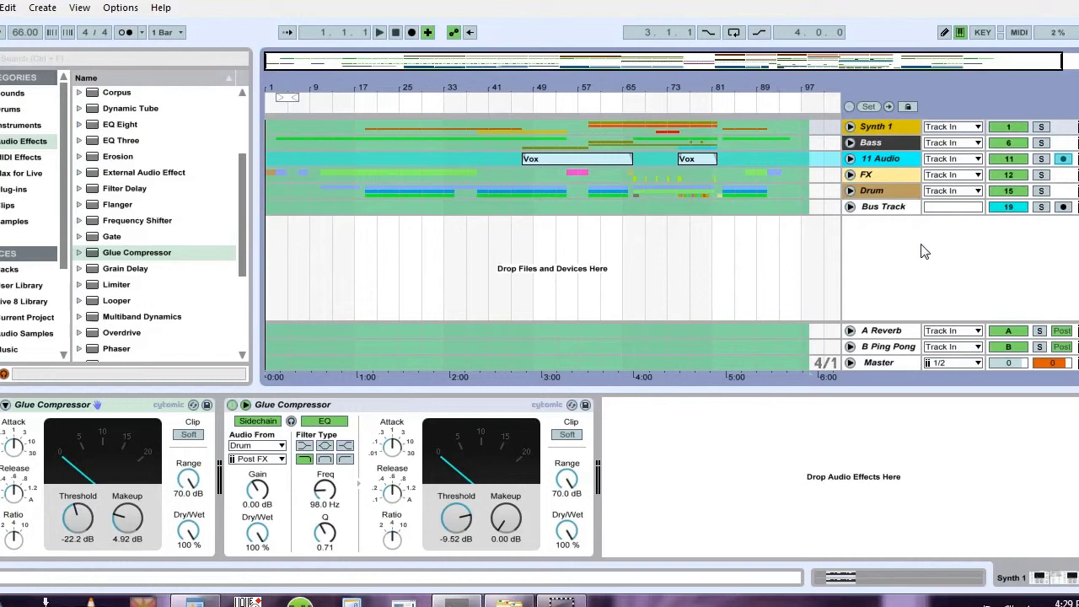
left_click(897, 242)
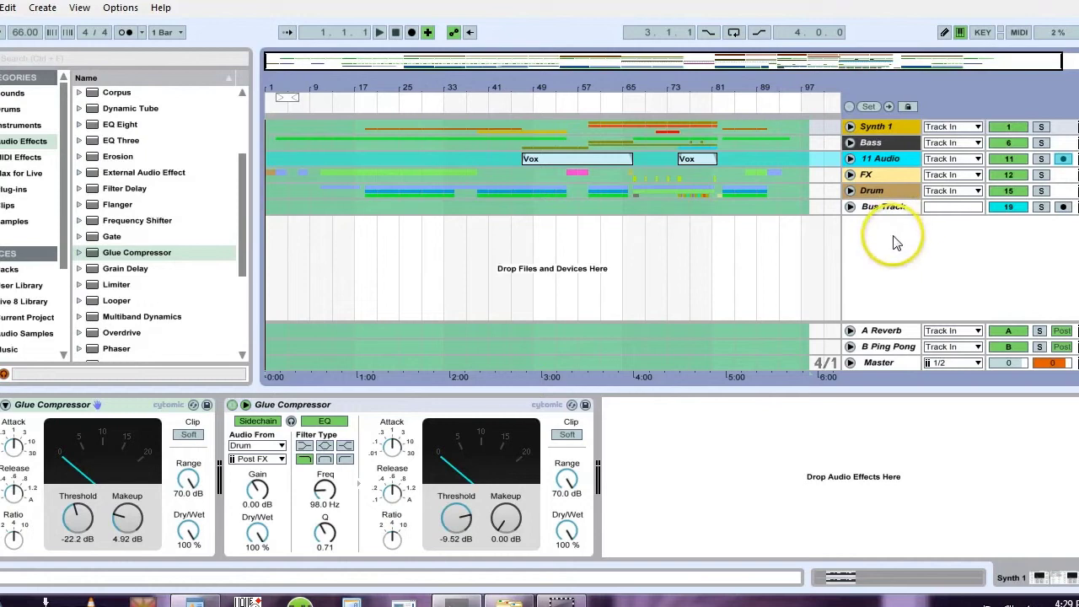
Step: Compare the Drum and Bus Track chains, then expand the Bus Track's Audio Effect Rack
left_click(826, 255)
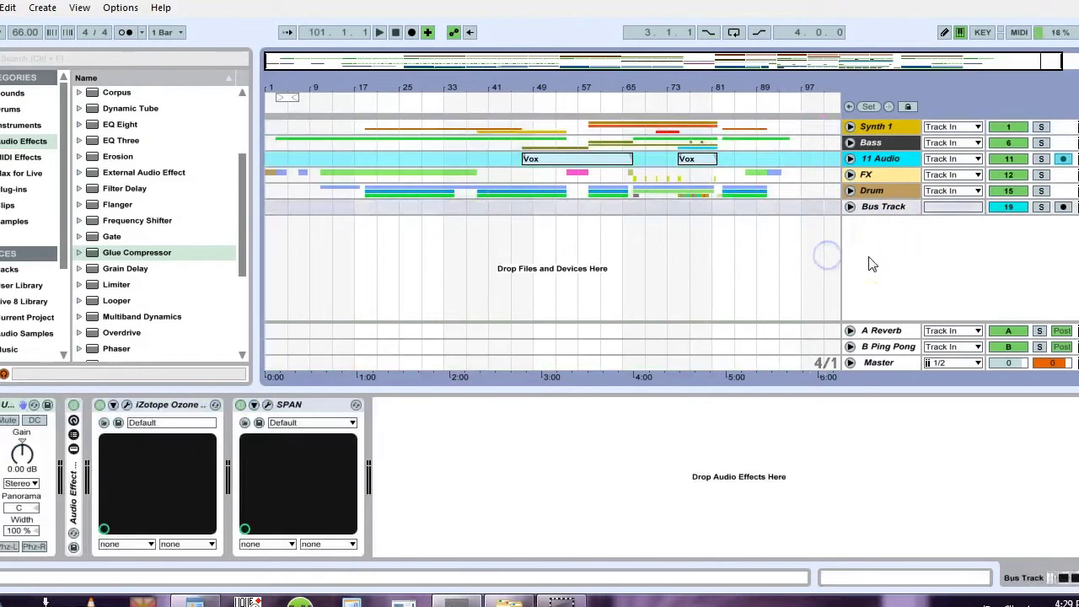
left_click_drag(872, 265, 867, 194)
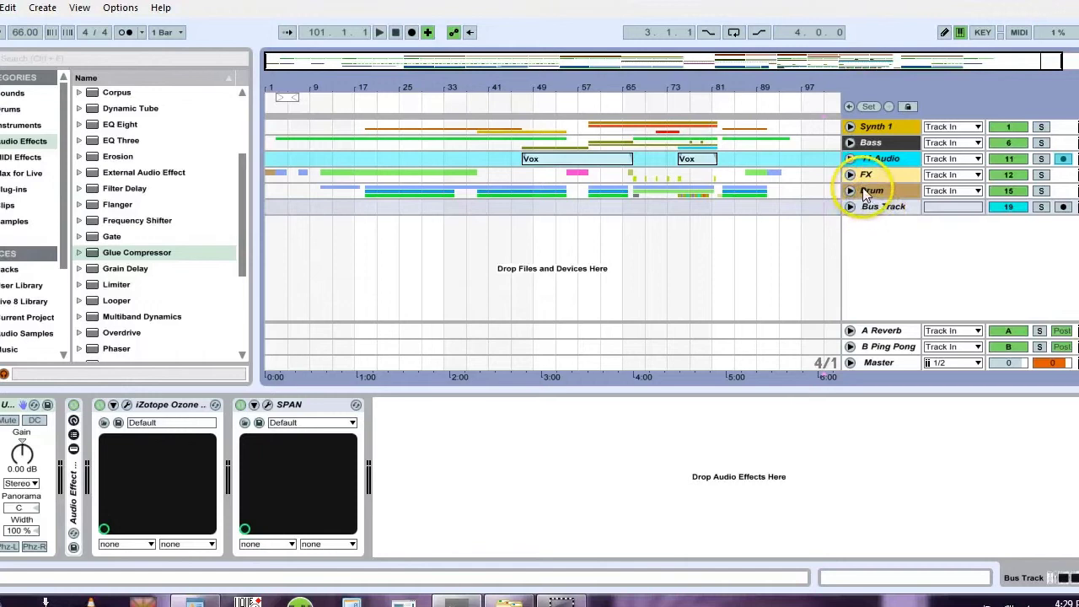
left_click(866, 194)
left_click(866, 209)
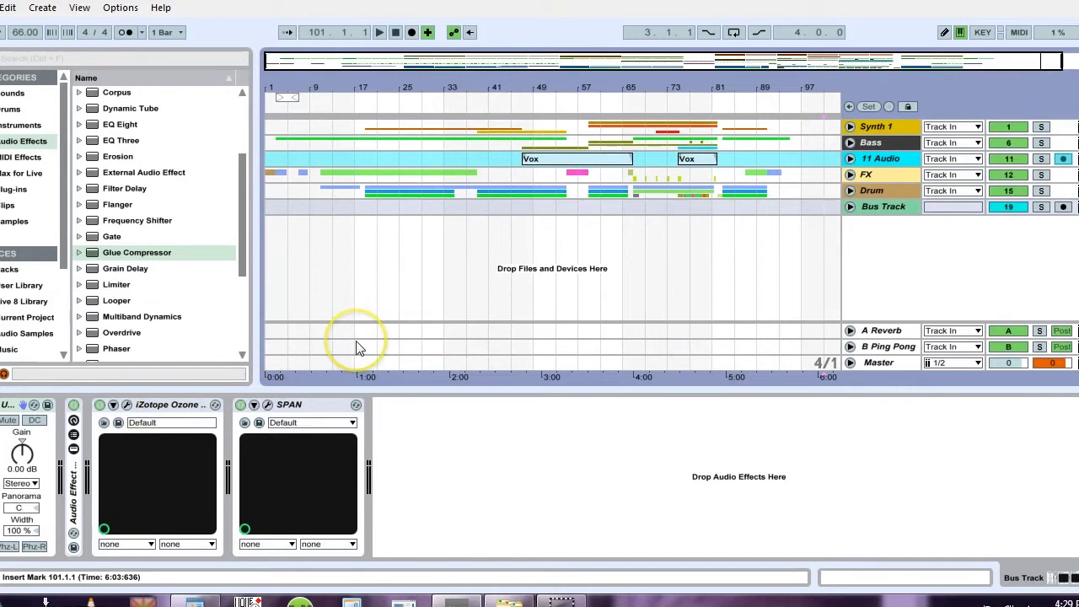
left_click(445, 278)
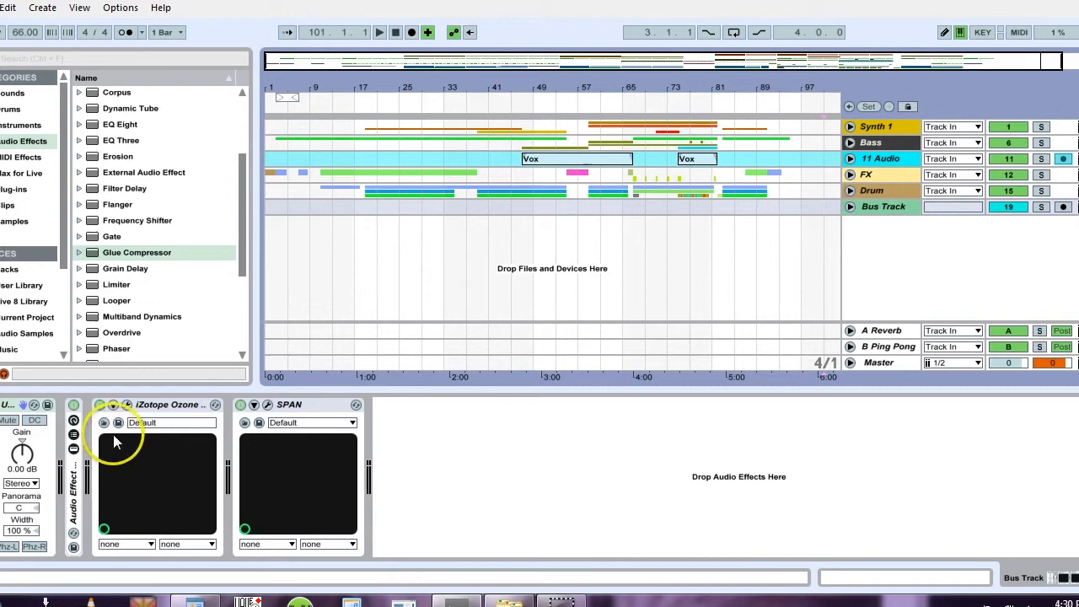
double_click(74, 493)
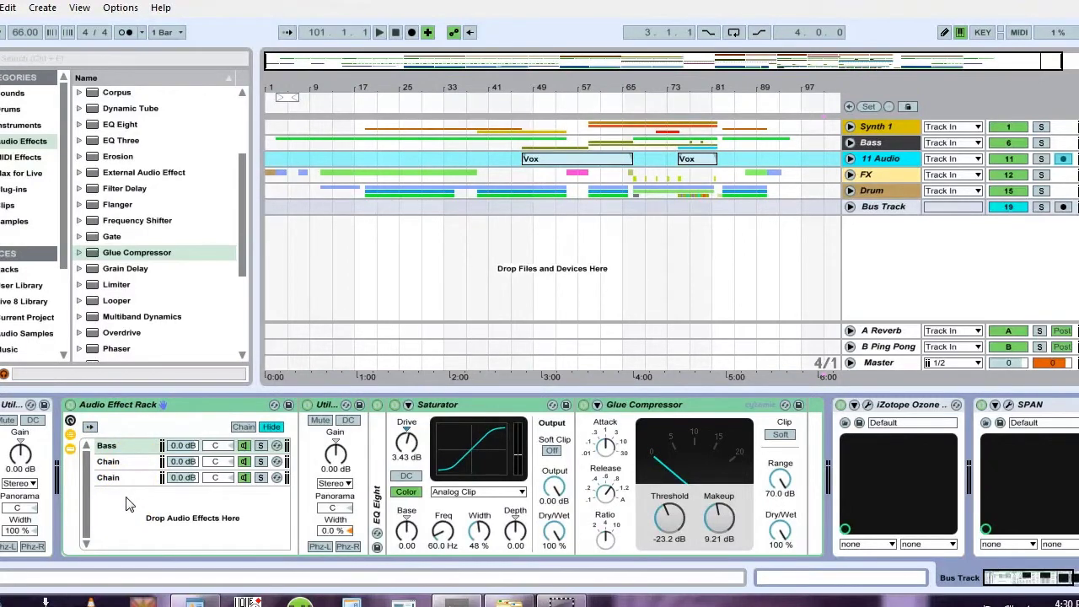
Step: Rename the second and third chains Mids and Hi, and save the rack as a User Library preset
left_click_drag(129, 504, 108, 464)
left_click(107, 463)
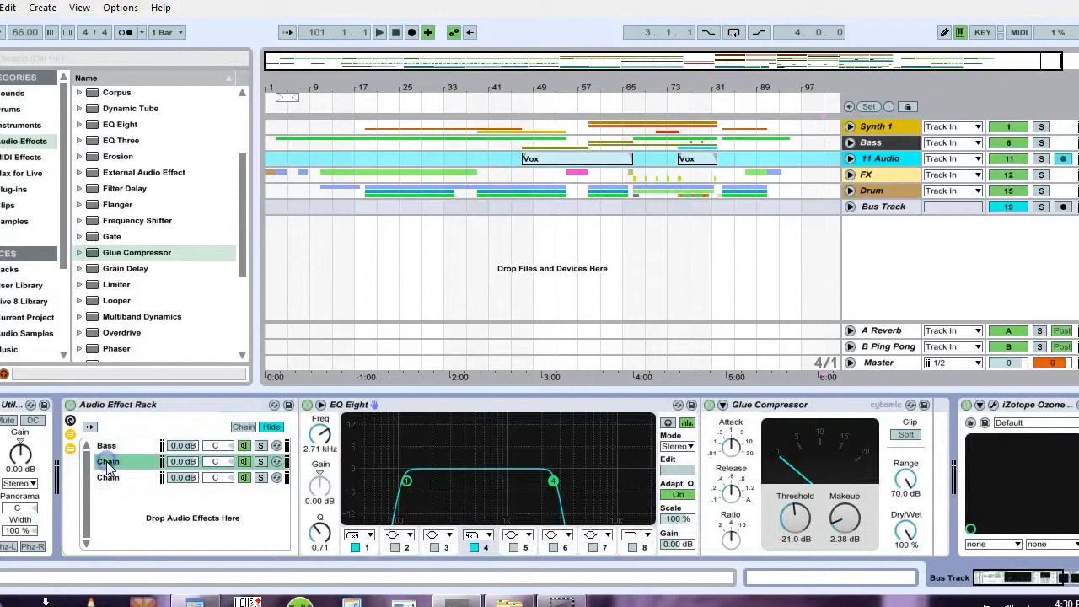
key("ctrl+r")
type("Mids")
left_click(109, 479)
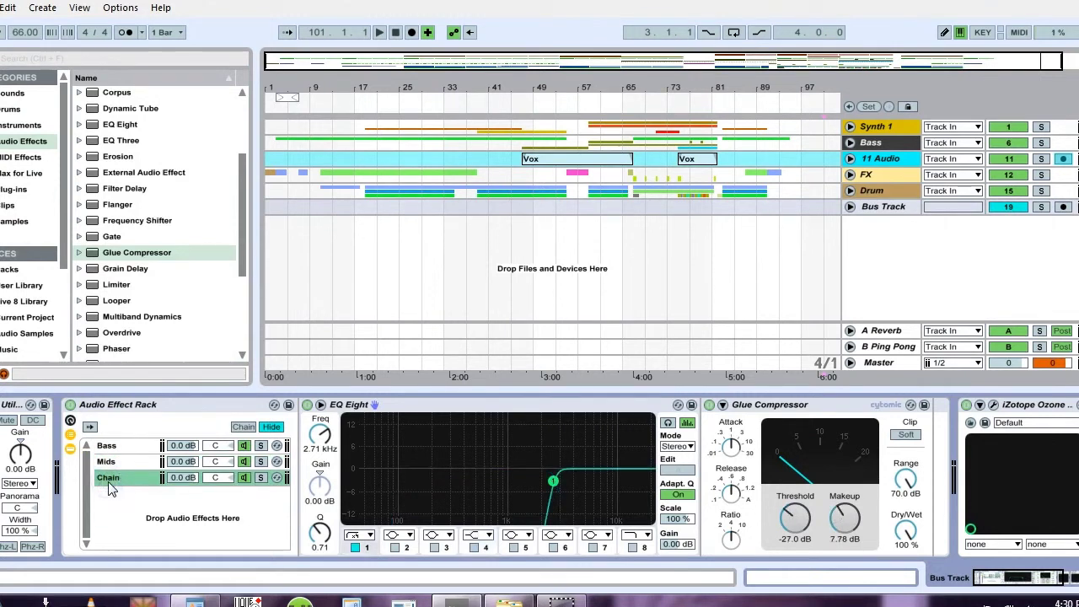
key("ctrl+r")
type("Hi")
key("Return")
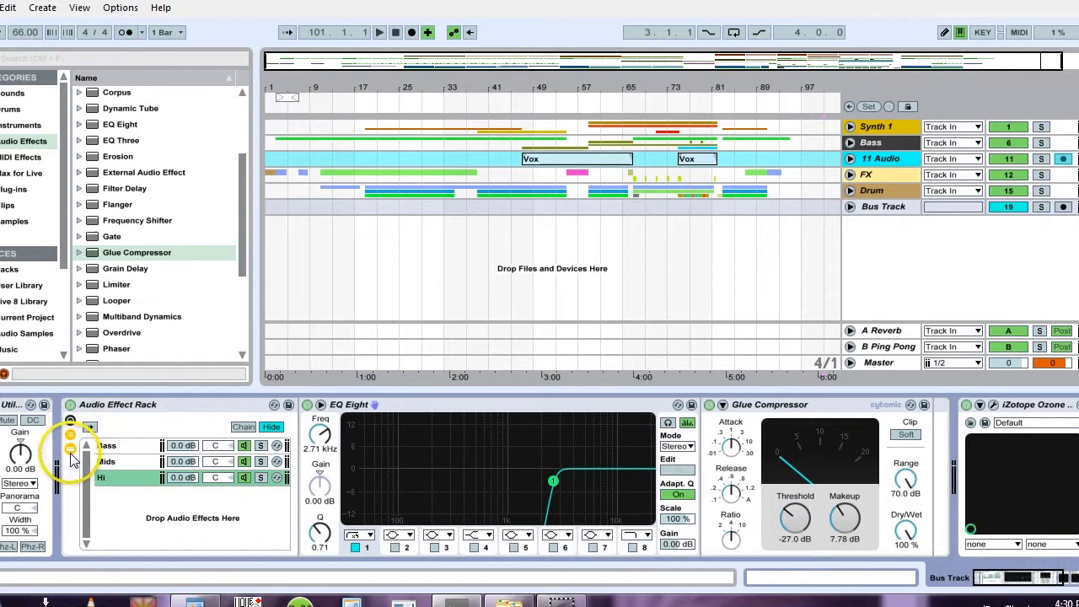
left_click(288, 406)
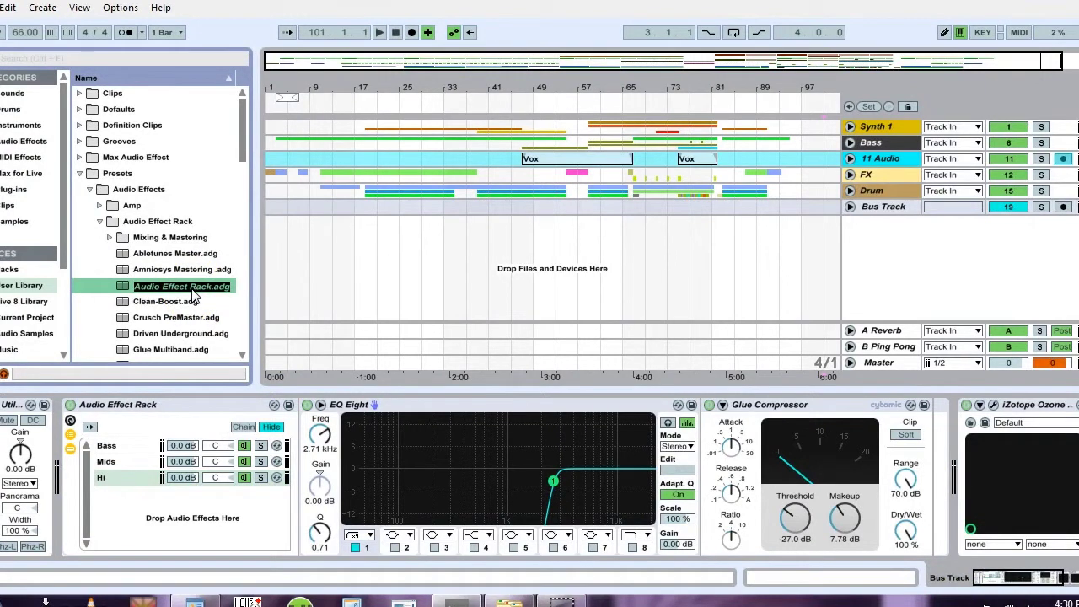
Step: Name the new rack preset SnowMulti.adg so the Bus Track rack is titled SnowMulti
type("Snow")
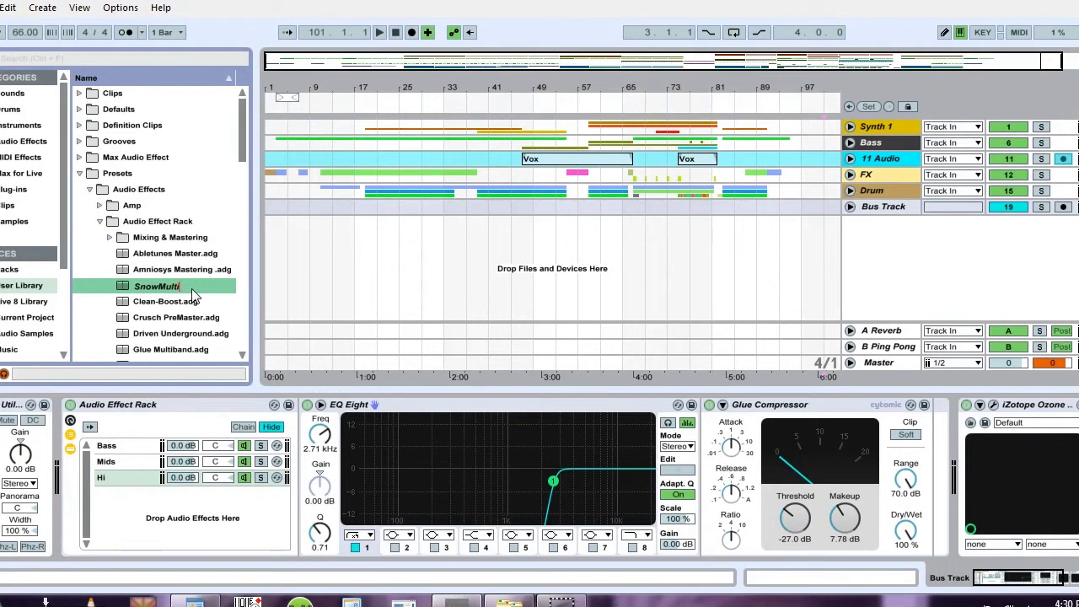
type("Multi")
key("Return")
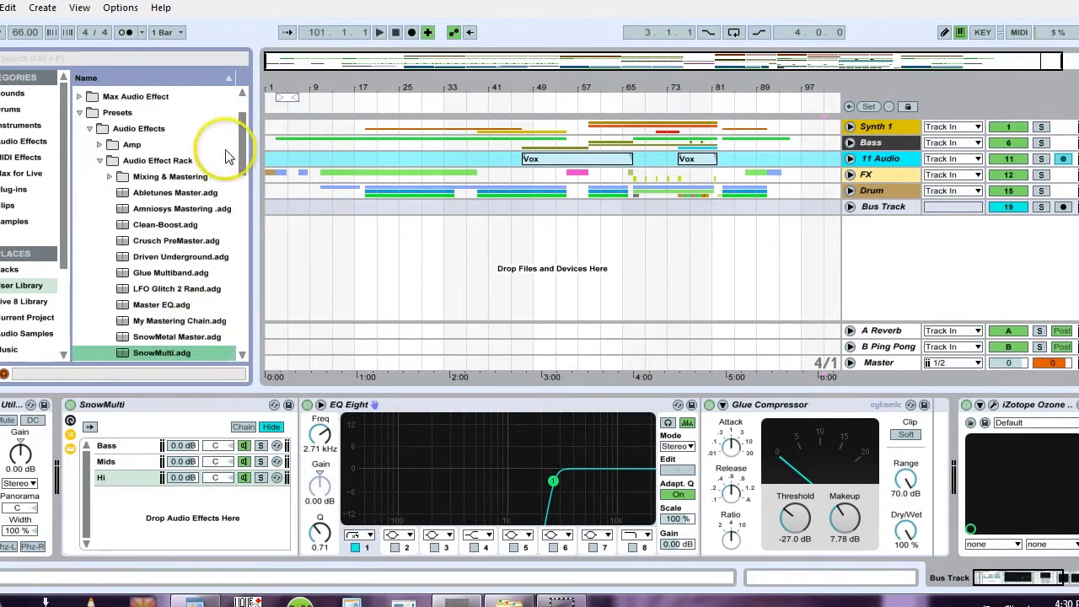
scroll(241, 148, "down", 2)
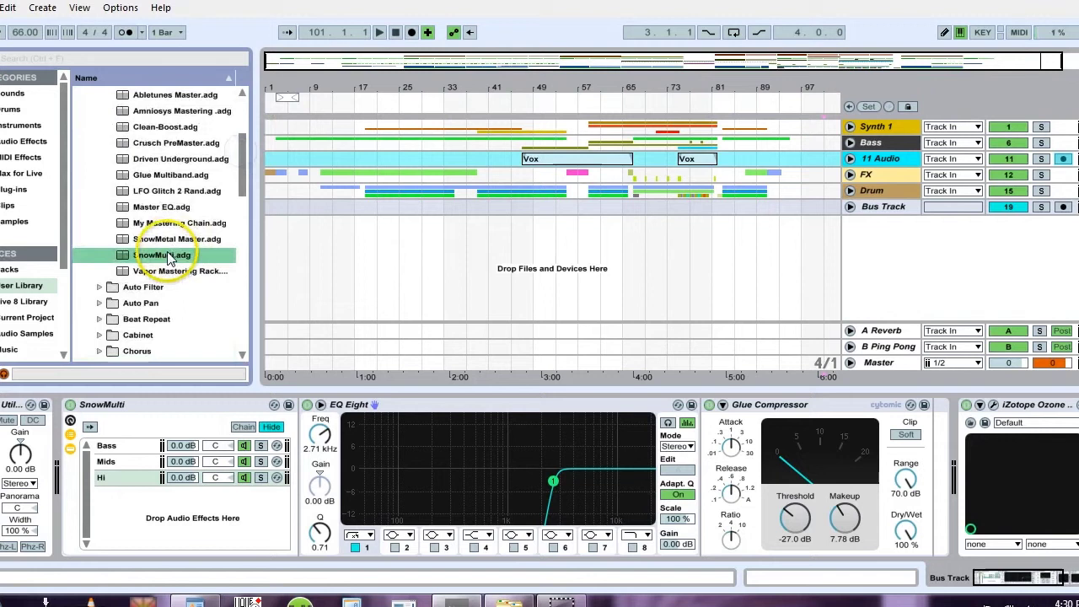
left_click(262, 275)
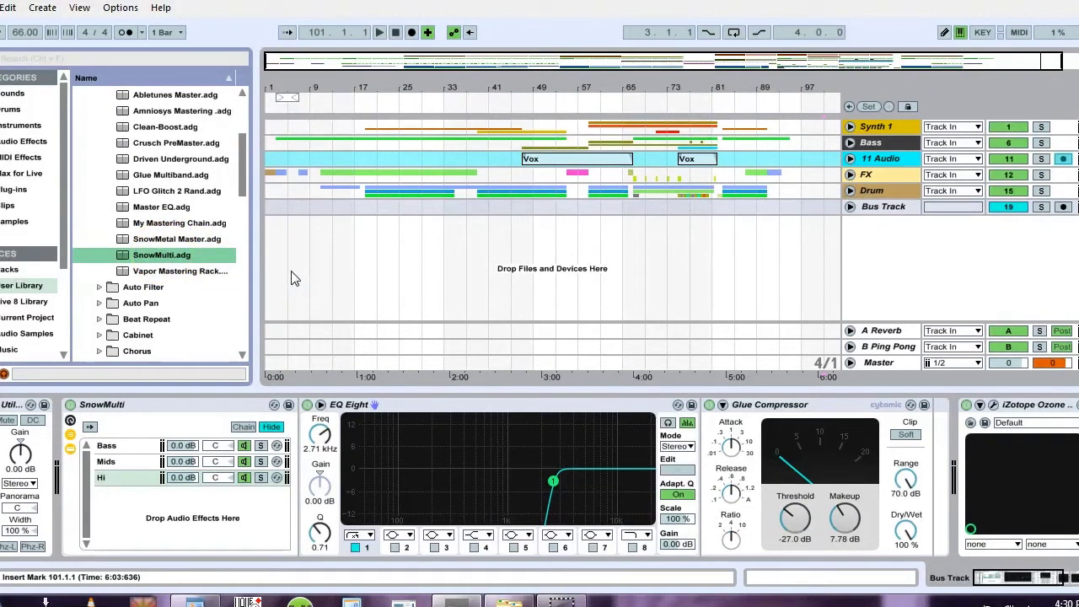
left_click(226, 258)
left_click(649, 213)
key("space")
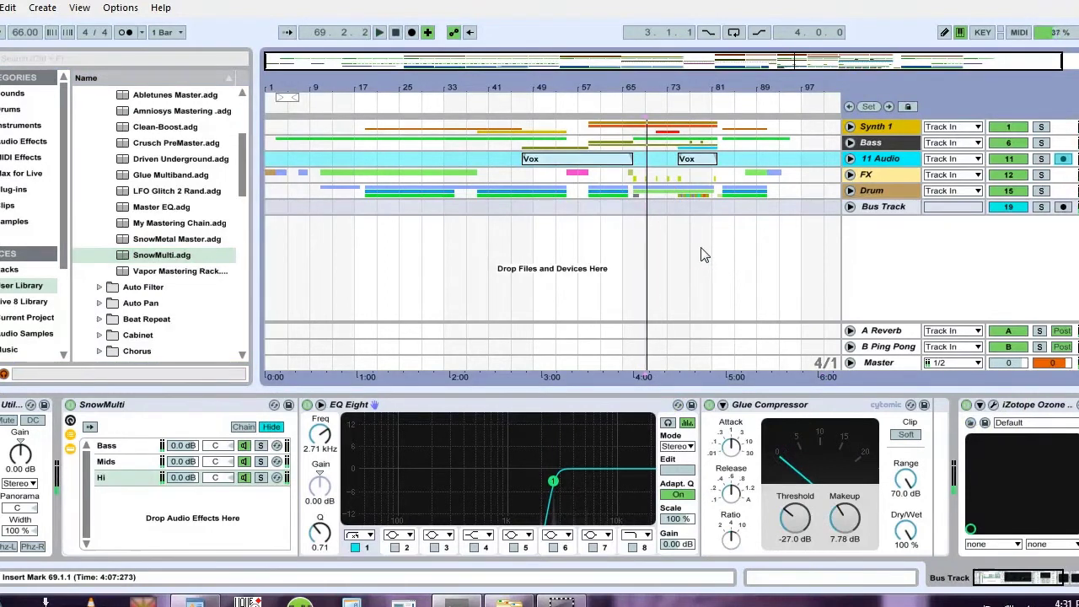
key("space")
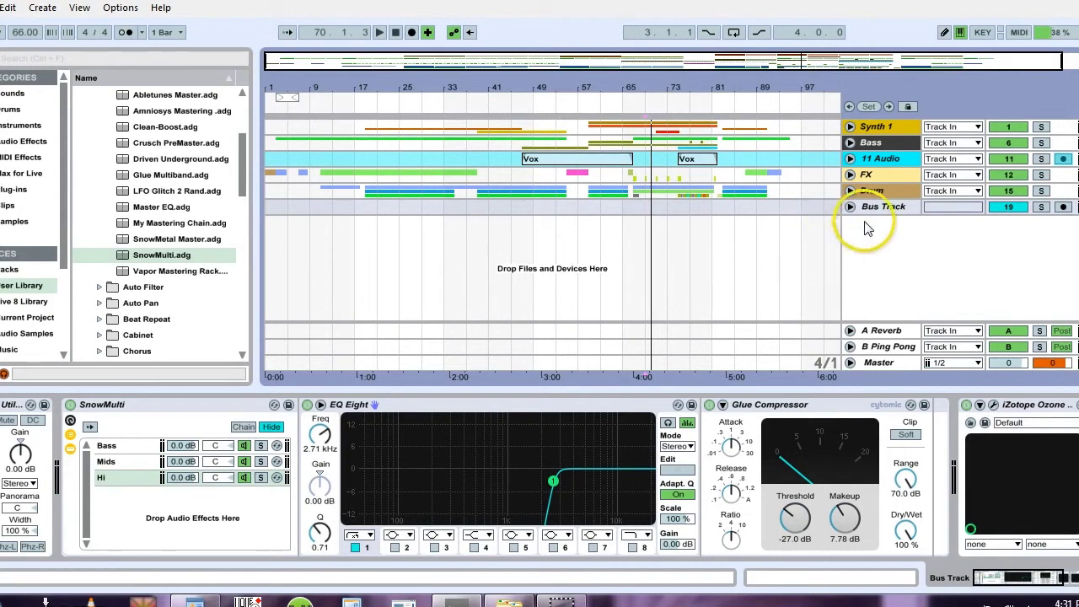
left_click(687, 270)
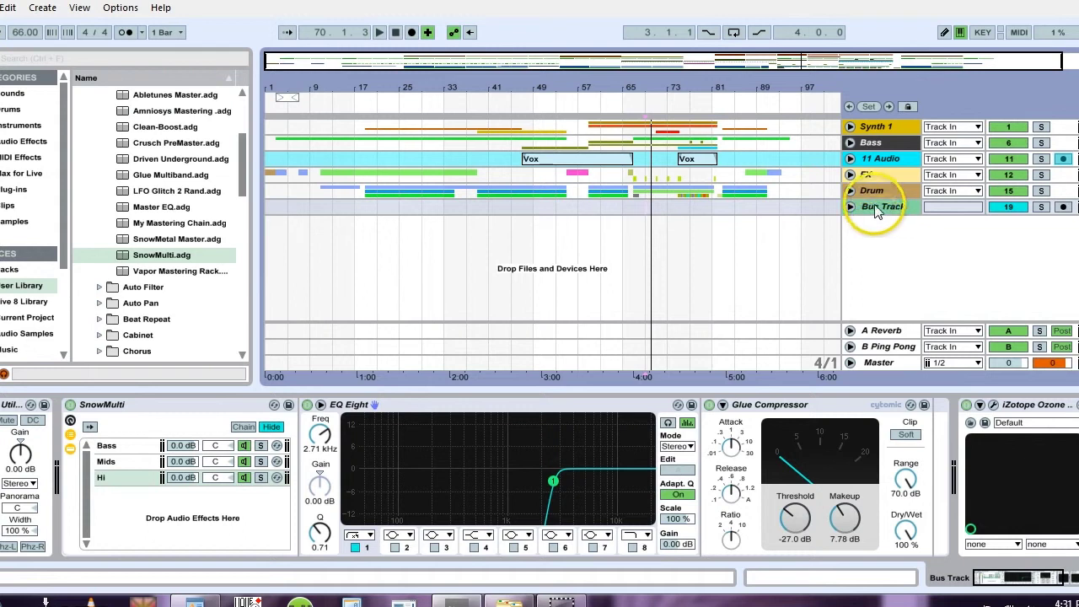
Step: With playback running, raise the Ozone 5 Maximizer threshold from -9.3 to about -4.9 dB
left_click(993, 407)
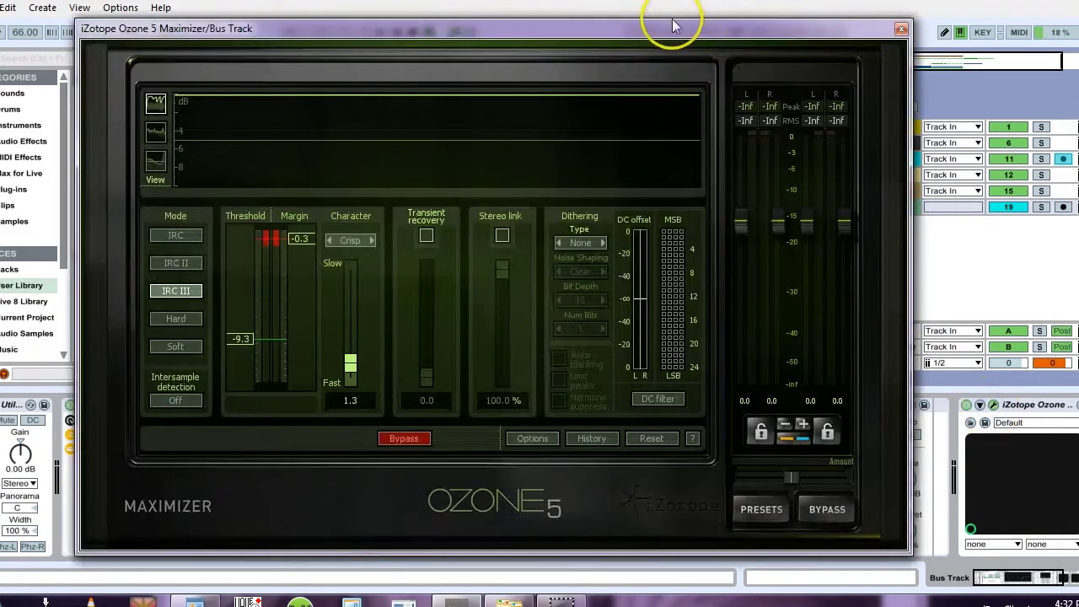
left_click_drag(669, 33, 645, 15)
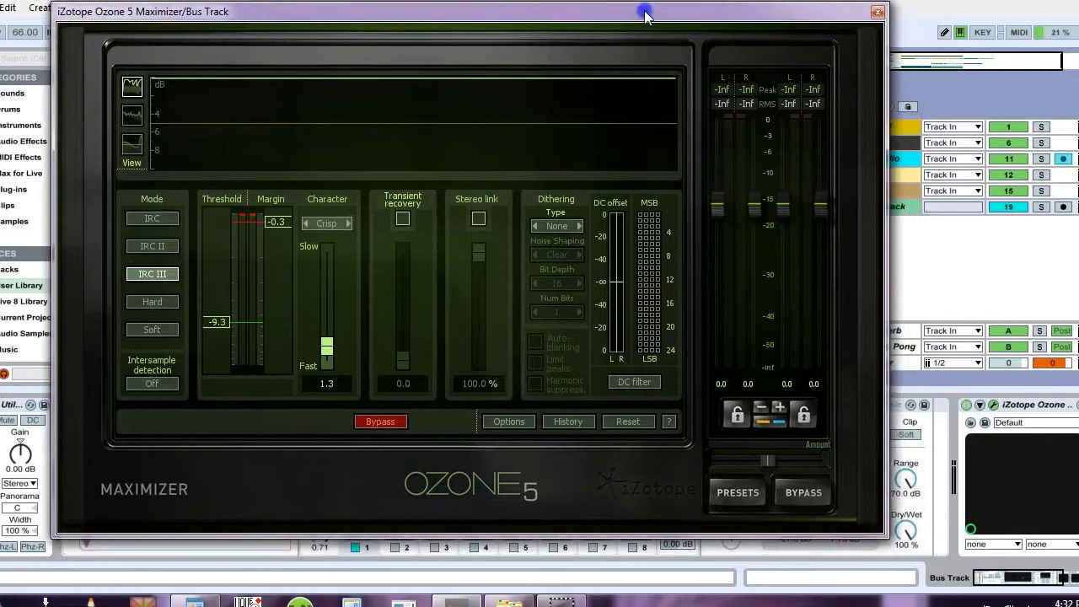
left_click(216, 326)
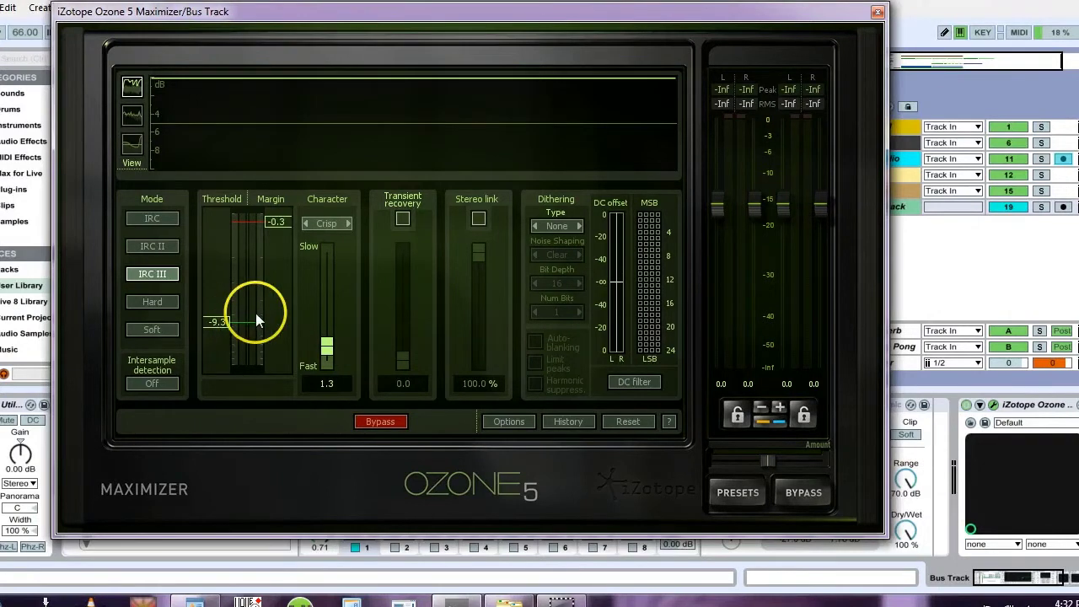
key("space")
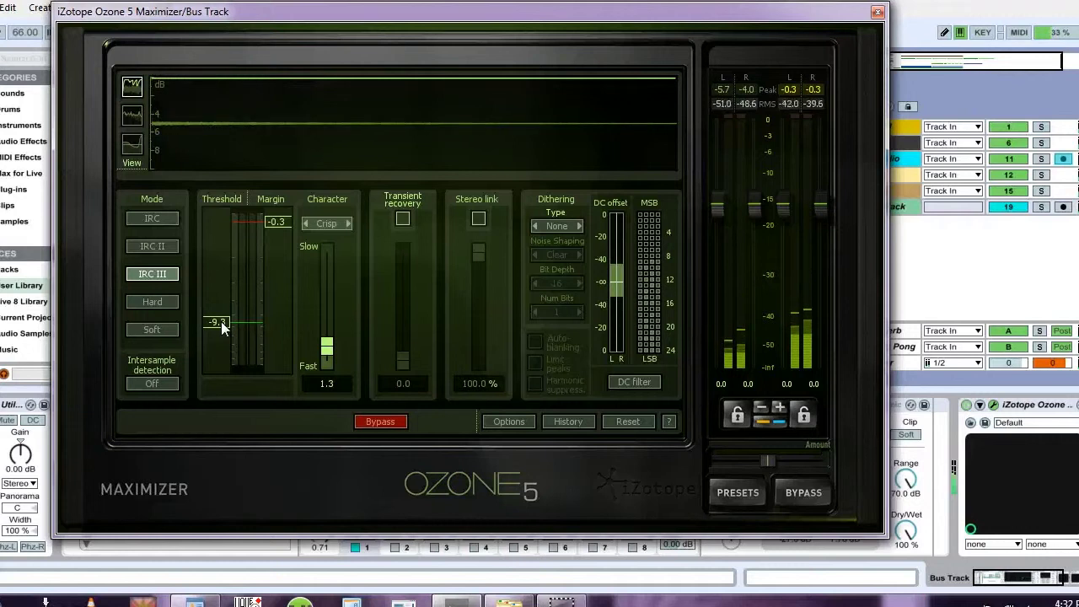
left_click_drag(221, 322, 219, 295)
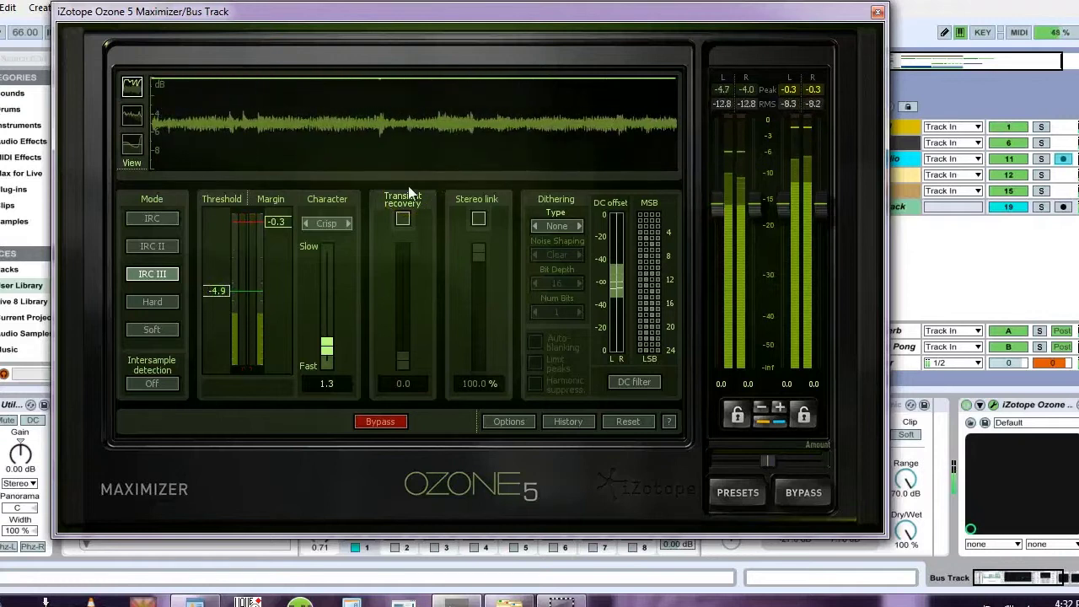
left_click(879, 12)
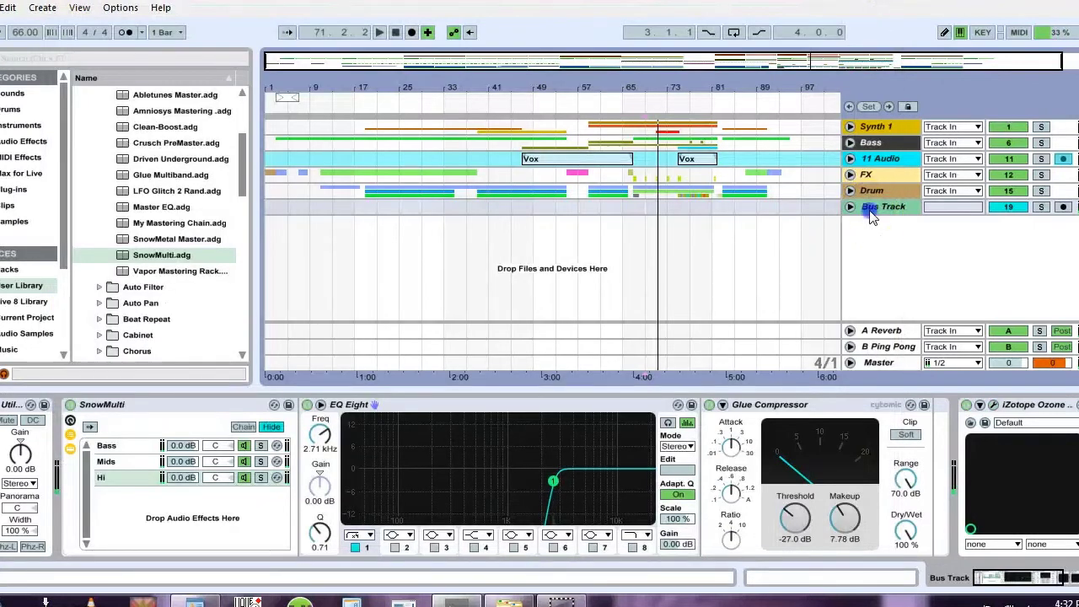
Step: Add audio track 20 Audio, set its input to Bus Track, and arm it for recording
key("ctrl+t")
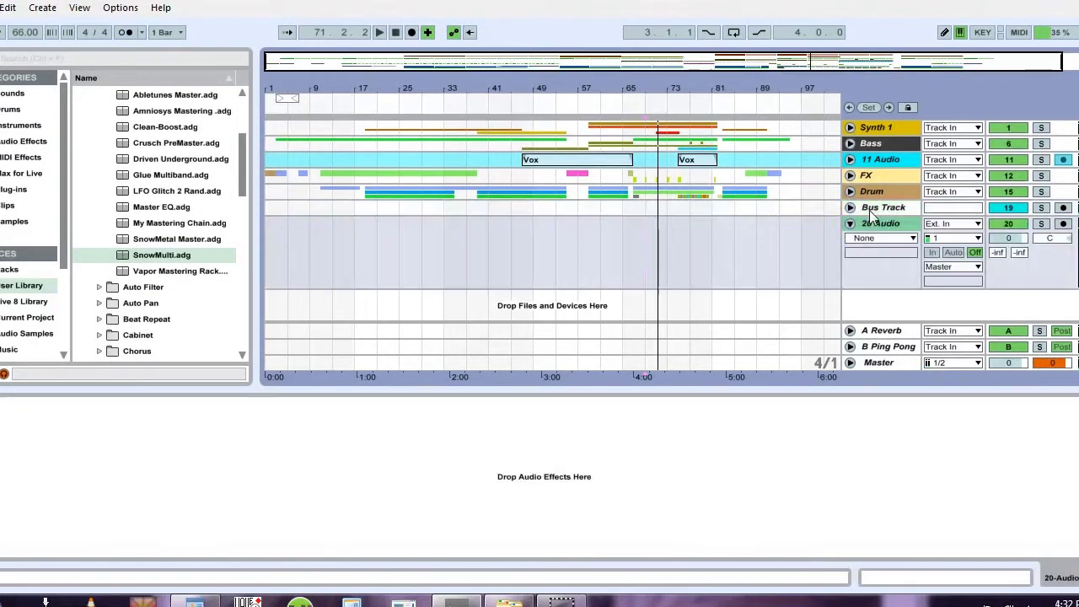
left_click(1001, 211)
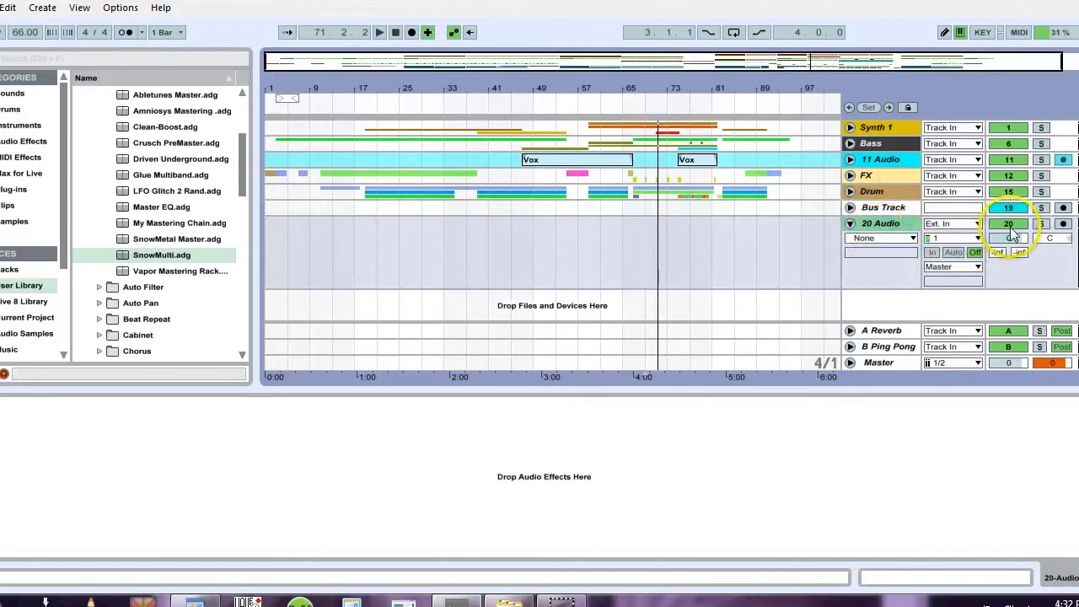
left_click(976, 226)
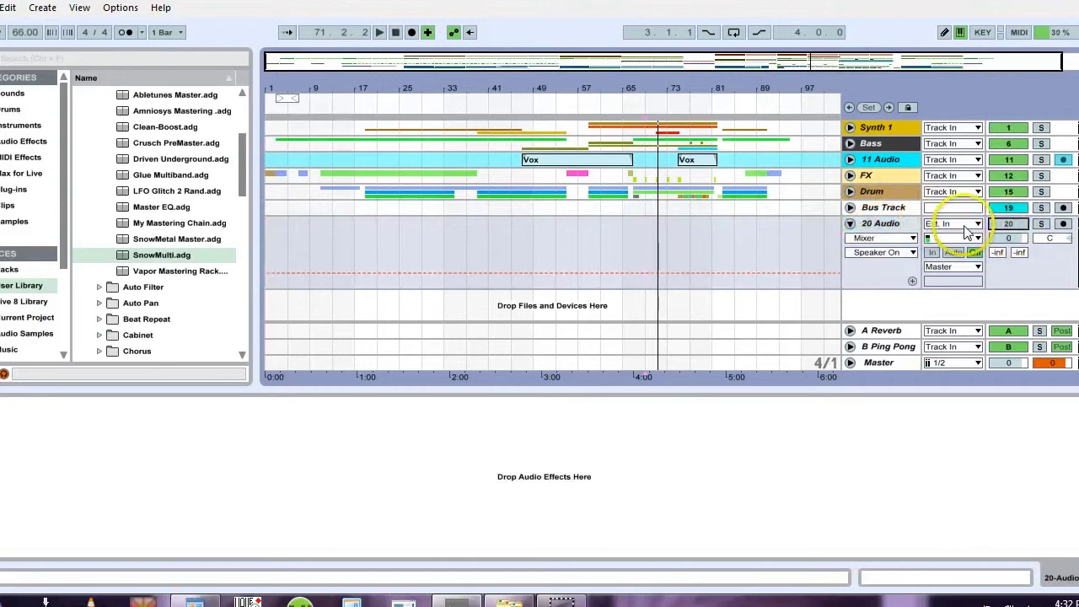
left_click(977, 226)
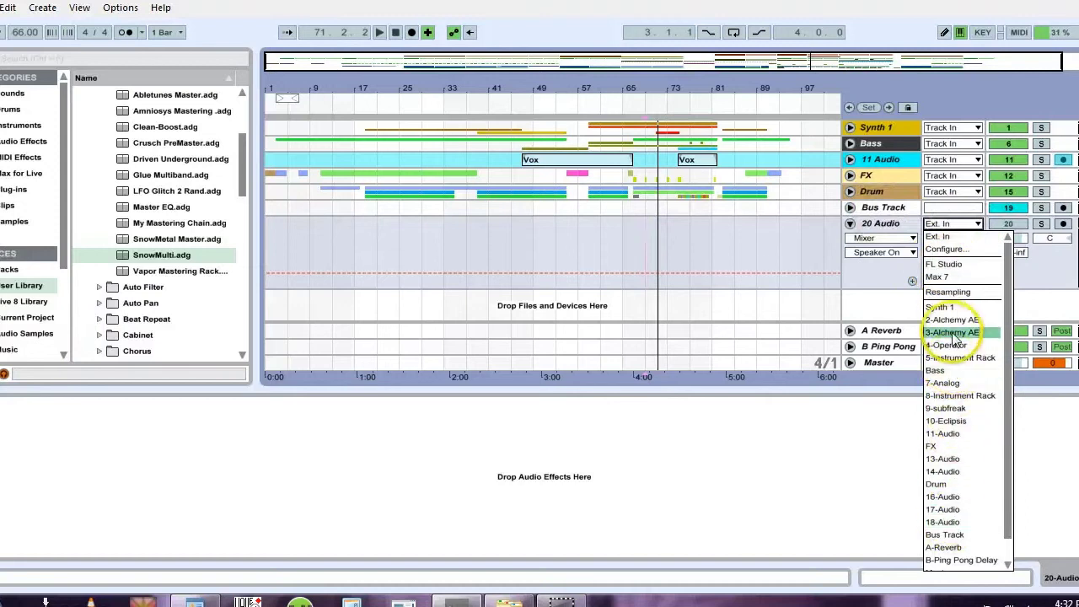
left_click(951, 537)
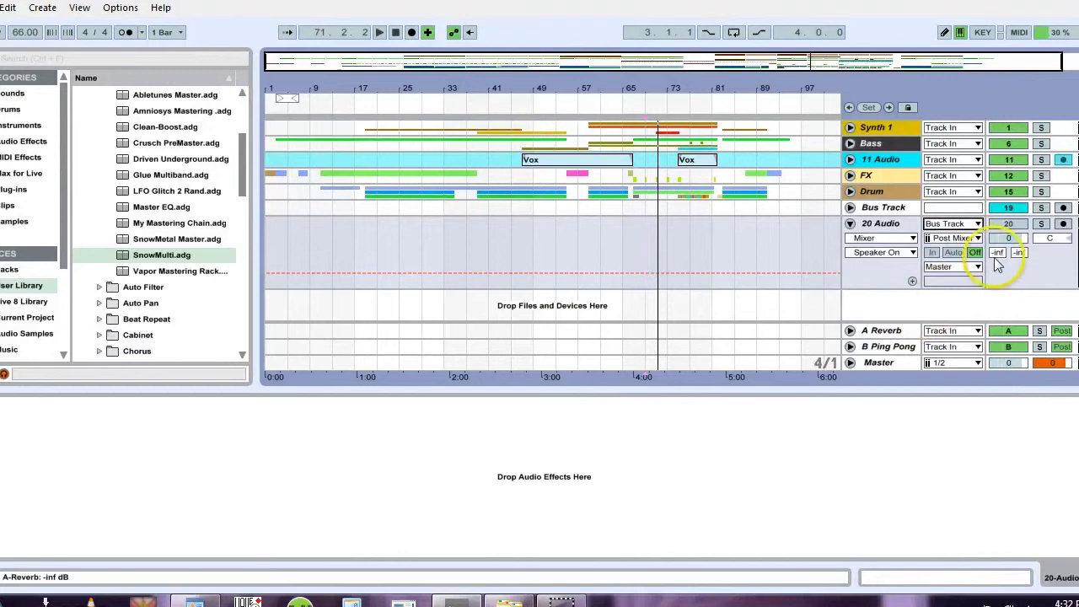
left_click(1063, 225)
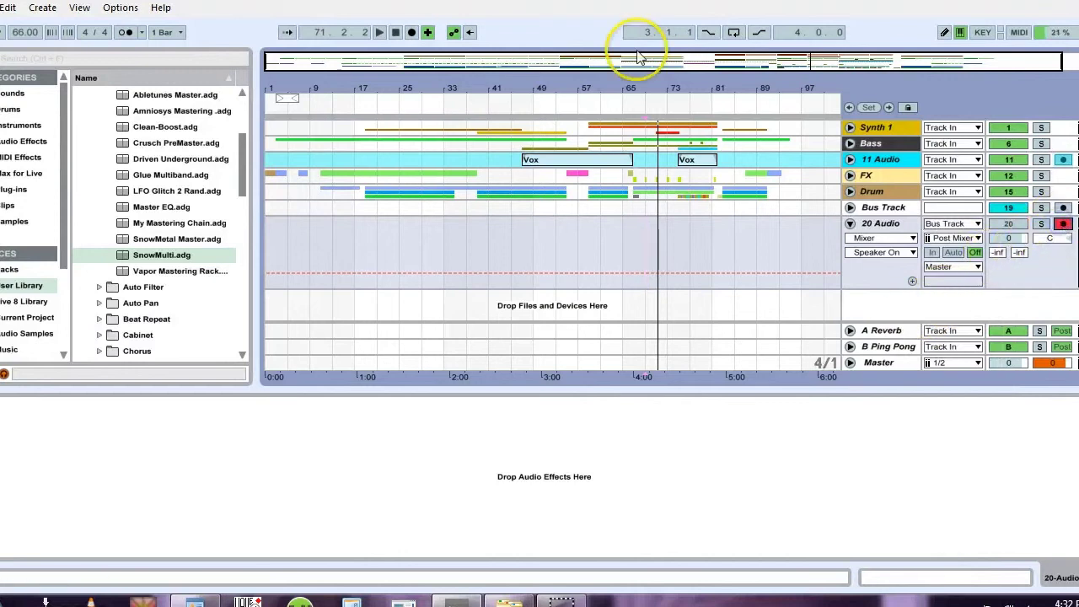
Step: Start recording and bring up the Bus Track's Ozone 5 Maximizer plugin window
left_click(412, 33)
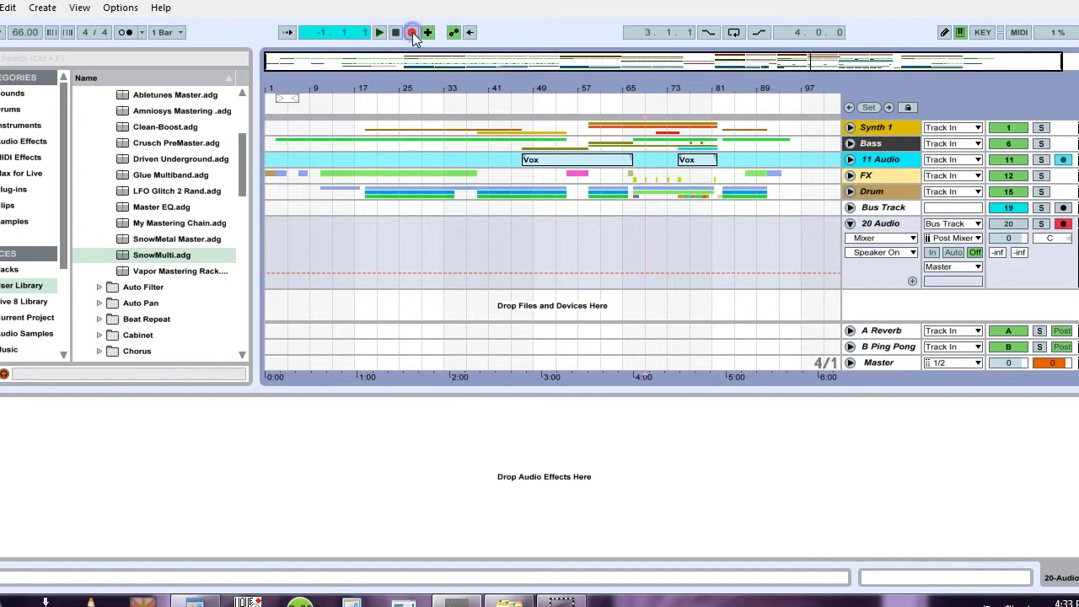
left_click(647, 209)
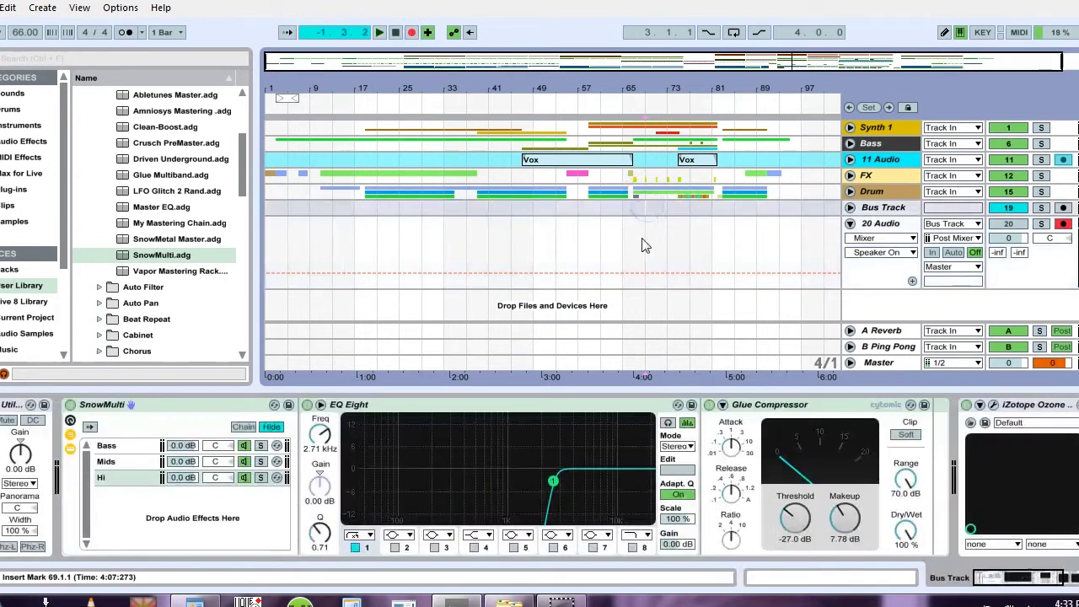
left_click(994, 406)
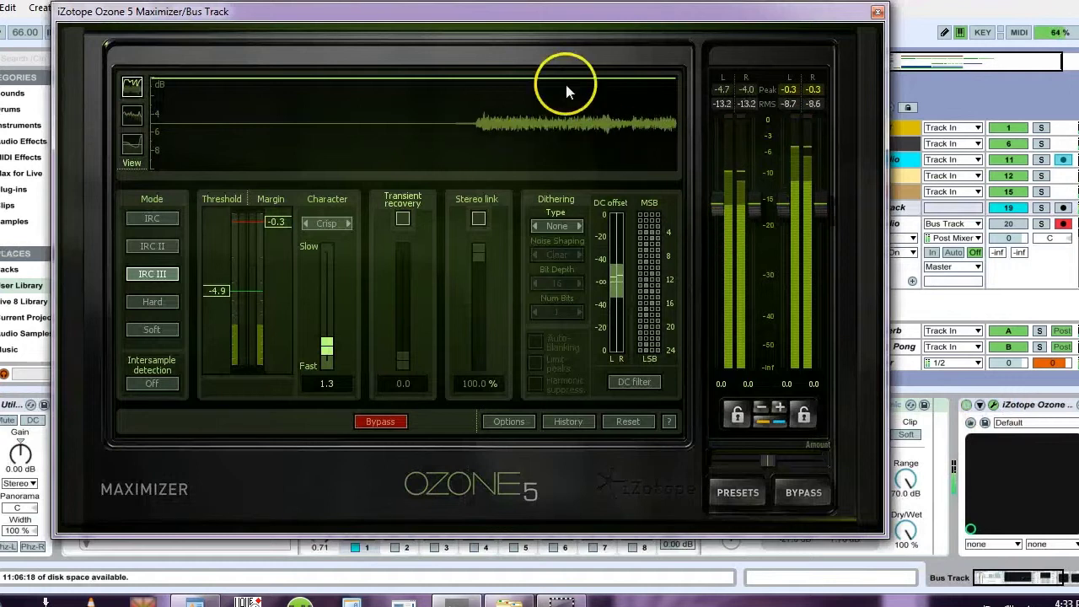
Step: Lower the Maximizer threshold to about -9.3 dB and toggle Bypass on and off to compare
left_click(338, 199)
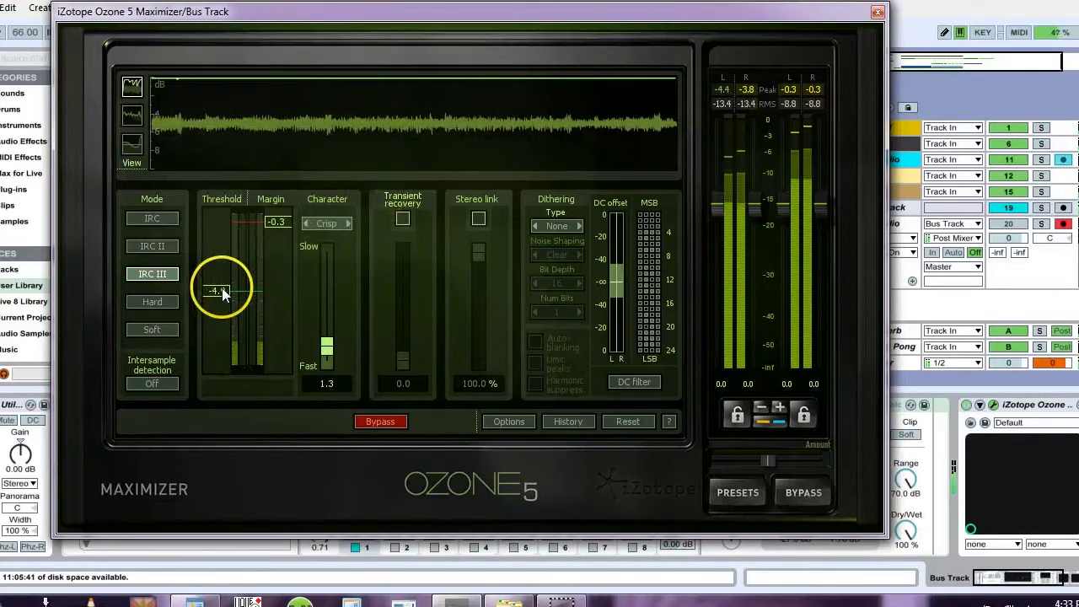
left_click_drag(222, 289, 219, 327)
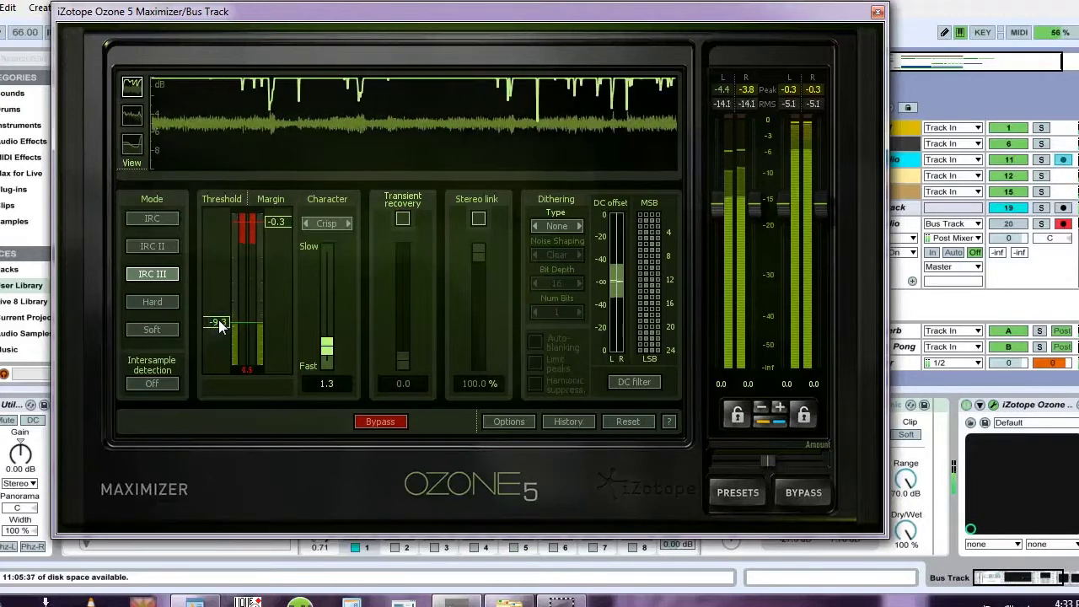
left_click(398, 422)
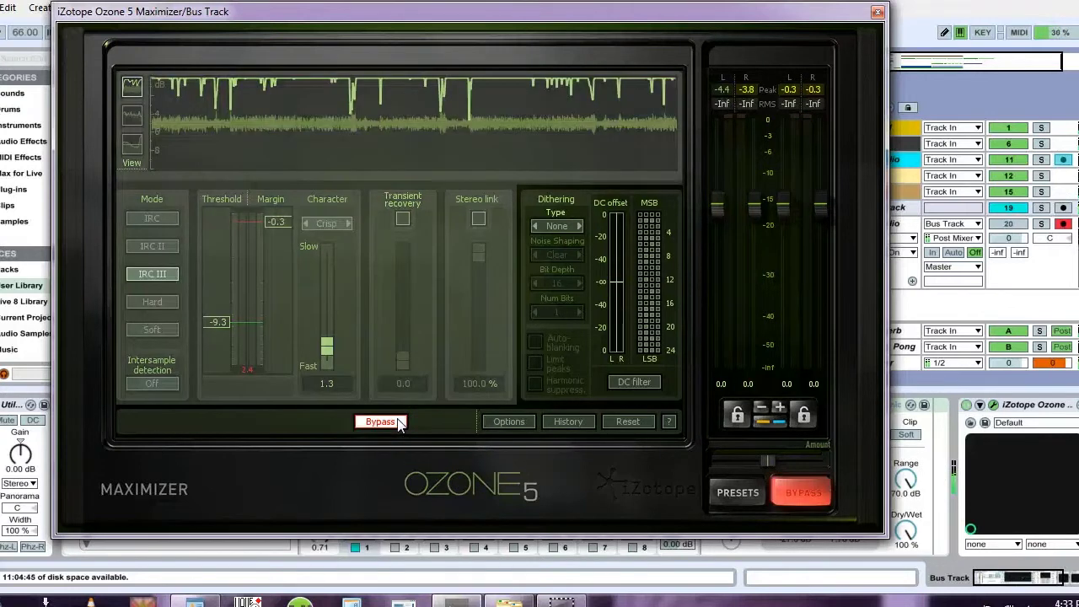
left_click(399, 423)
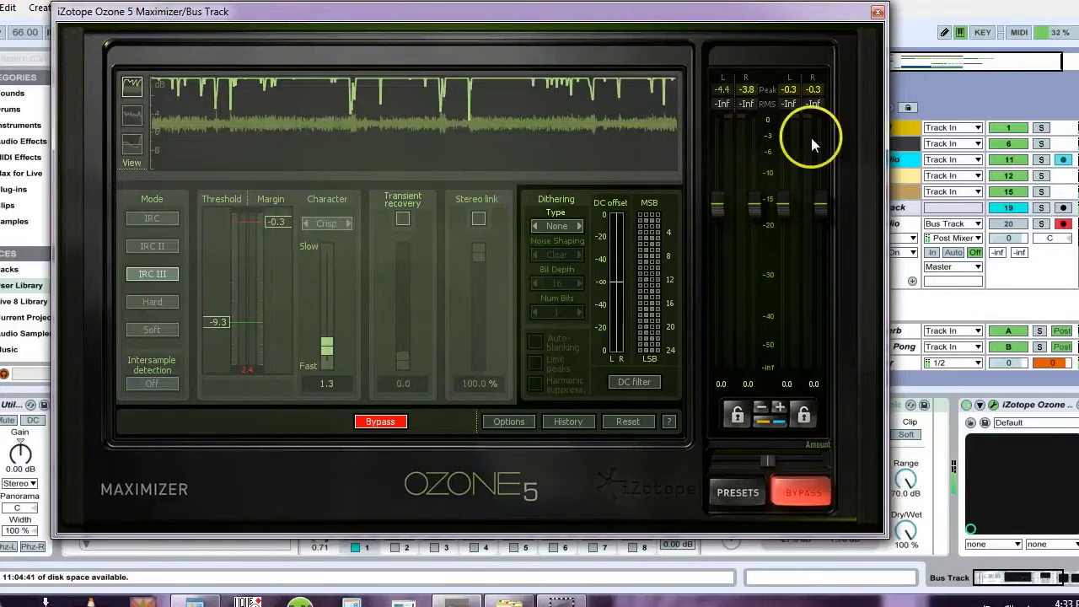
Step: Show the recorded 20-Audio clip's waveform in Clip View, zoomed in, with a marker at bar 5
left_click(877, 13)
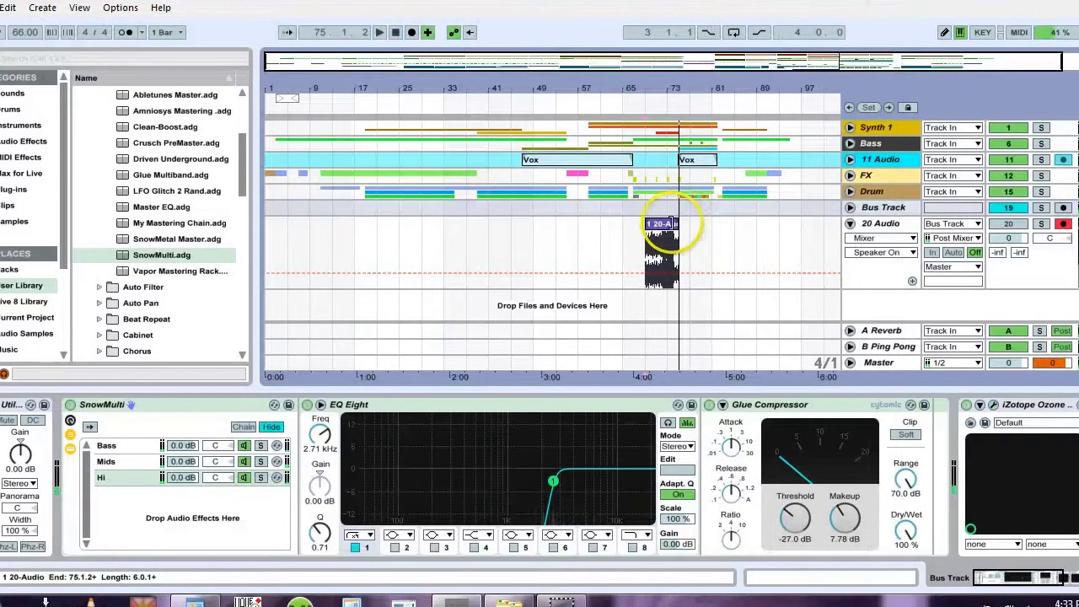
left_click(672, 226)
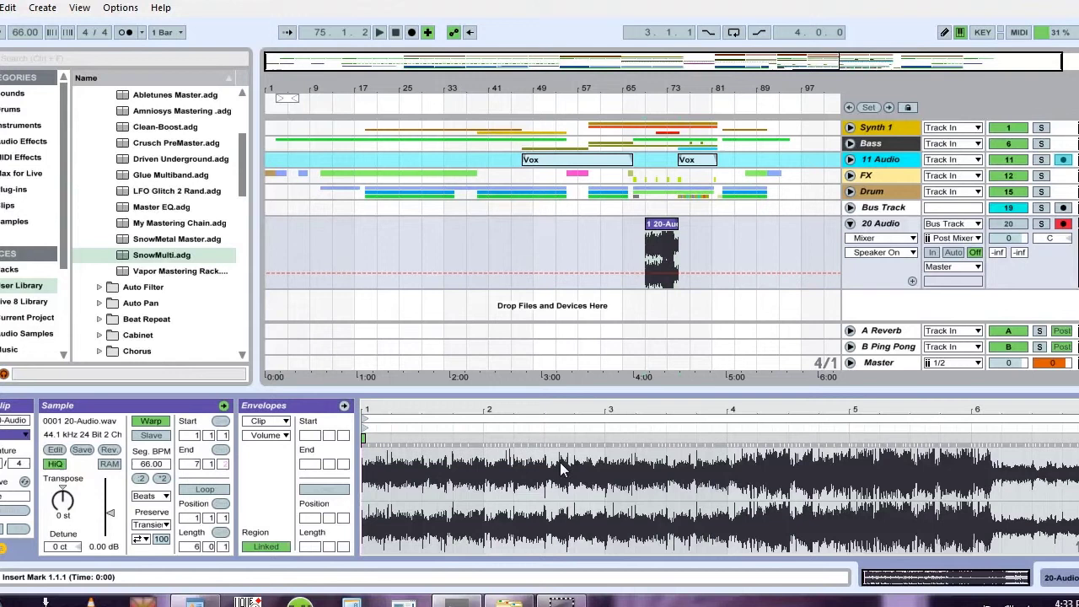
left_click_drag(565, 410, 570, 409)
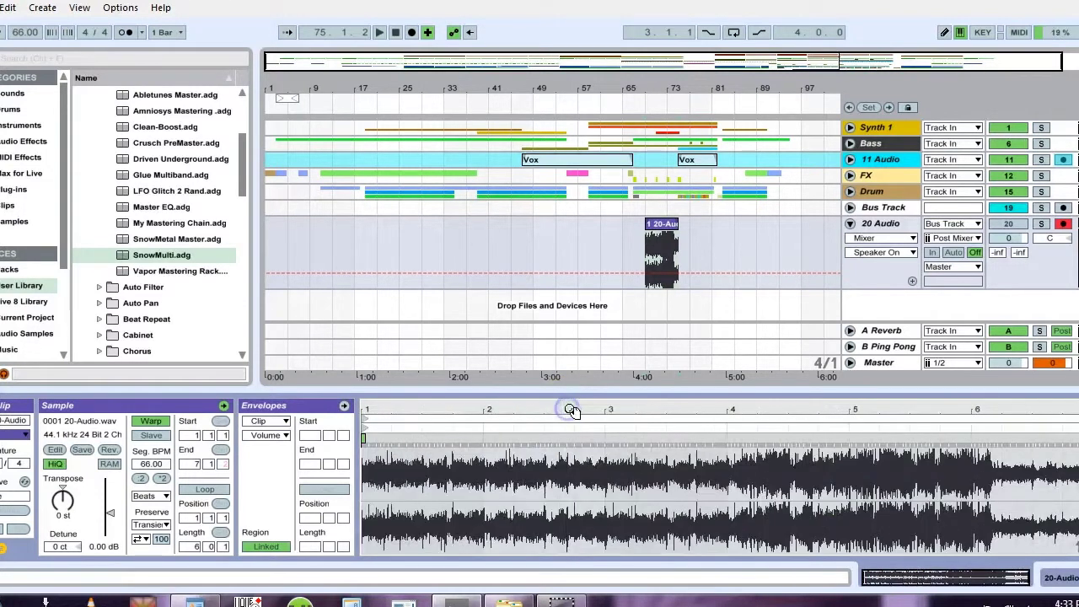
left_click(864, 410)
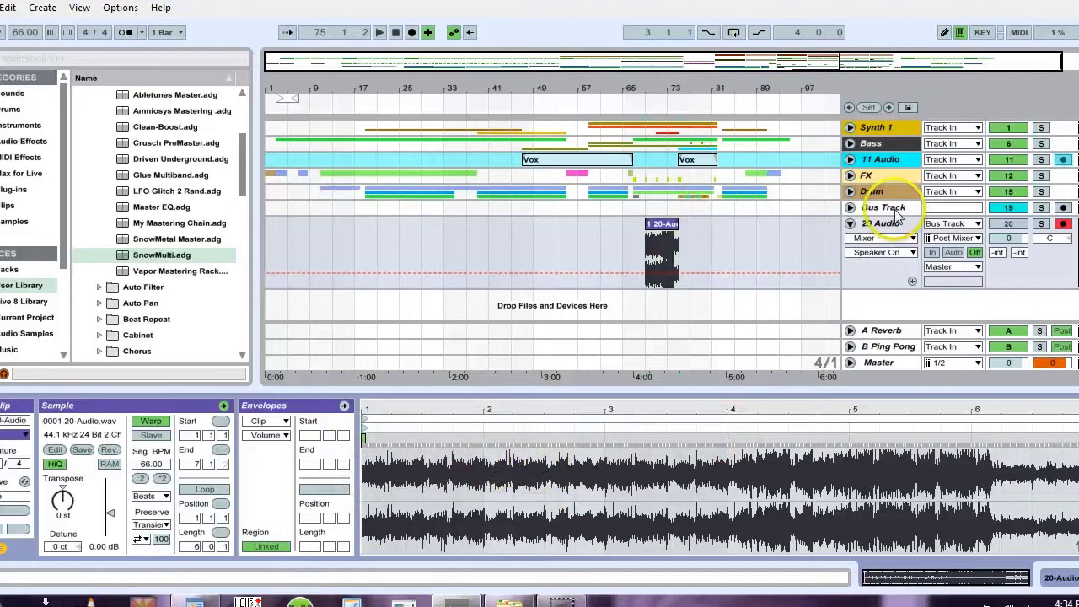
Step: Delete the 20 Audio track, then raise the Bus Track's Ozone Maximizer threshold to -4.0 dB
key("Delete")
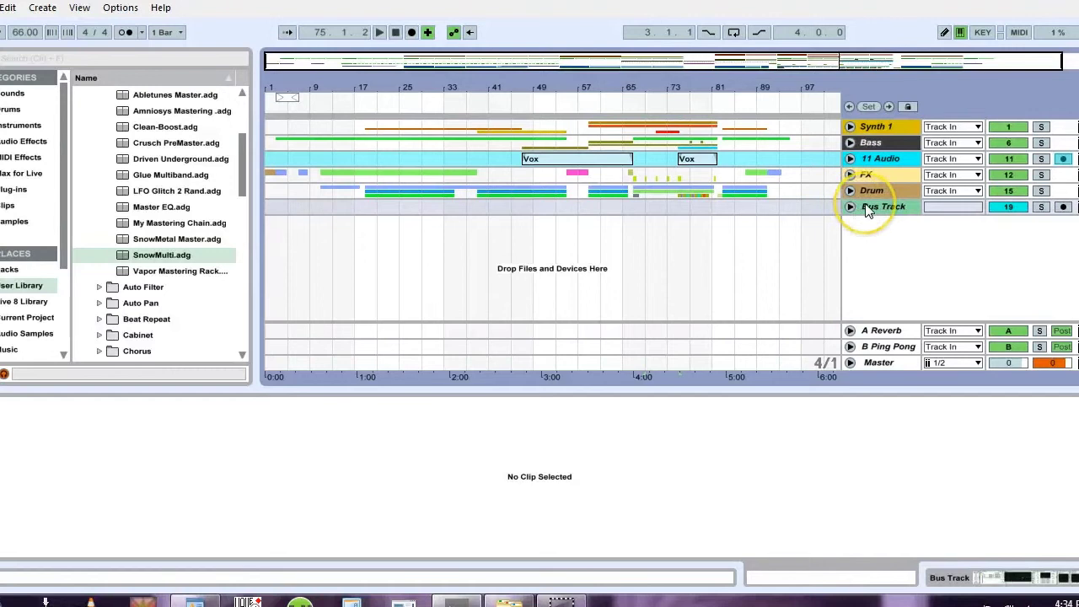
left_click(868, 209)
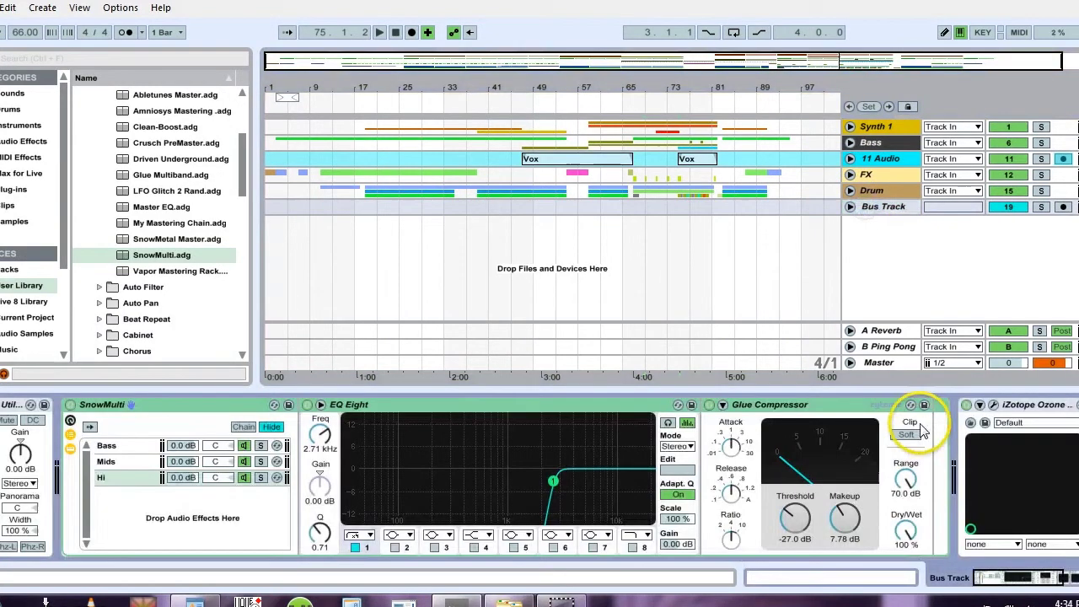
left_click(993, 405)
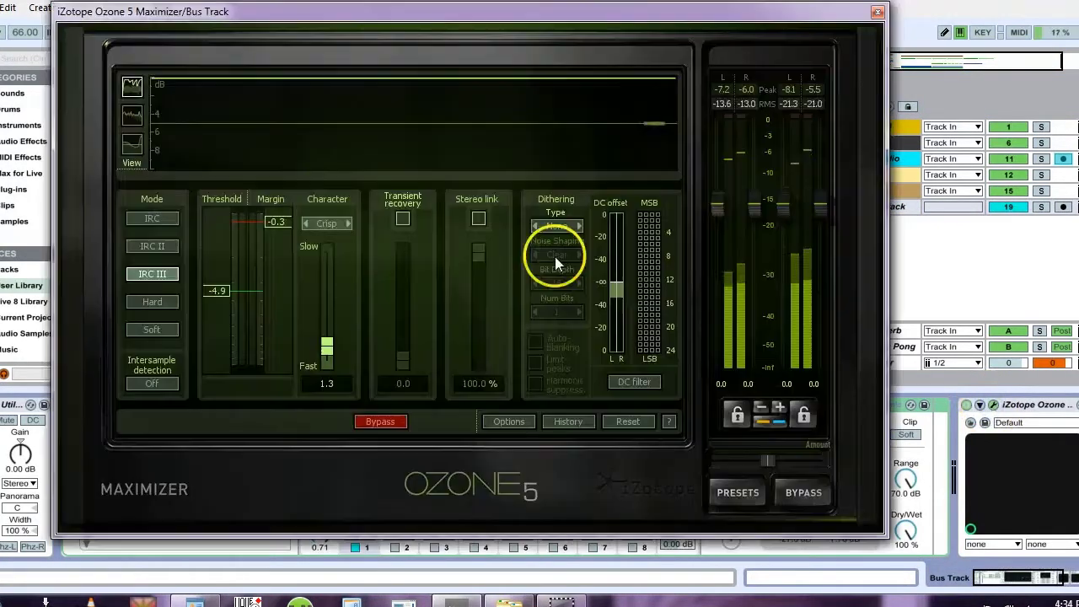
left_click_drag(229, 283, 222, 285)
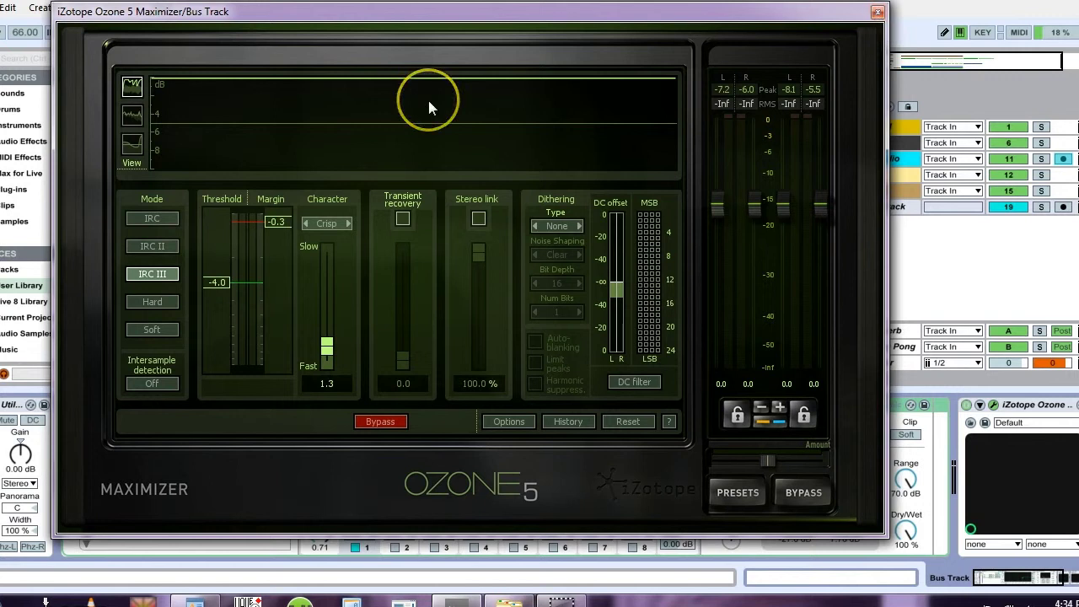
left_click(878, 12)
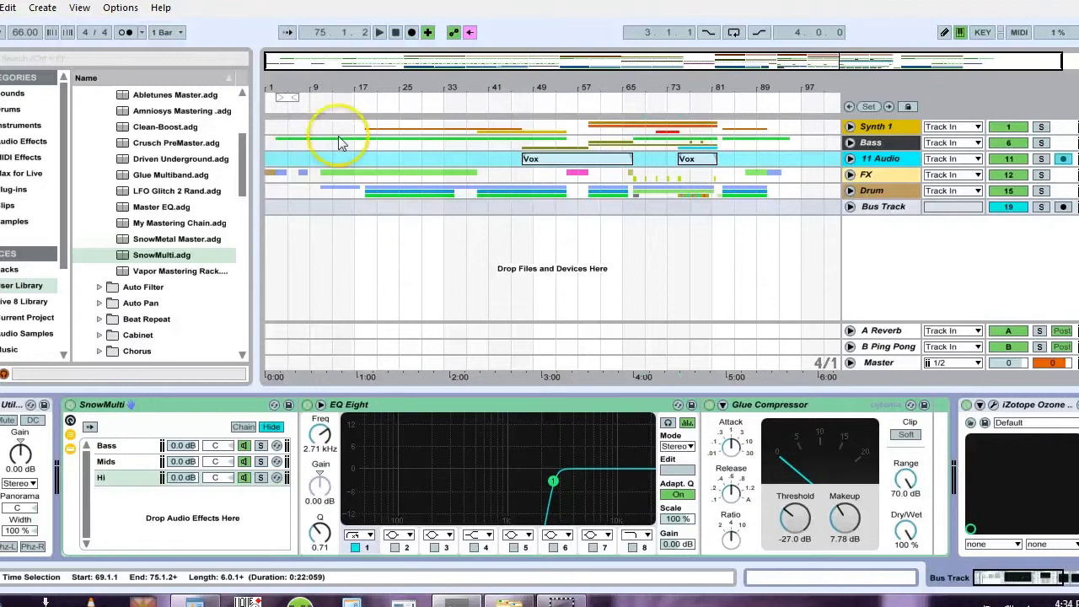
left_click(994, 405)
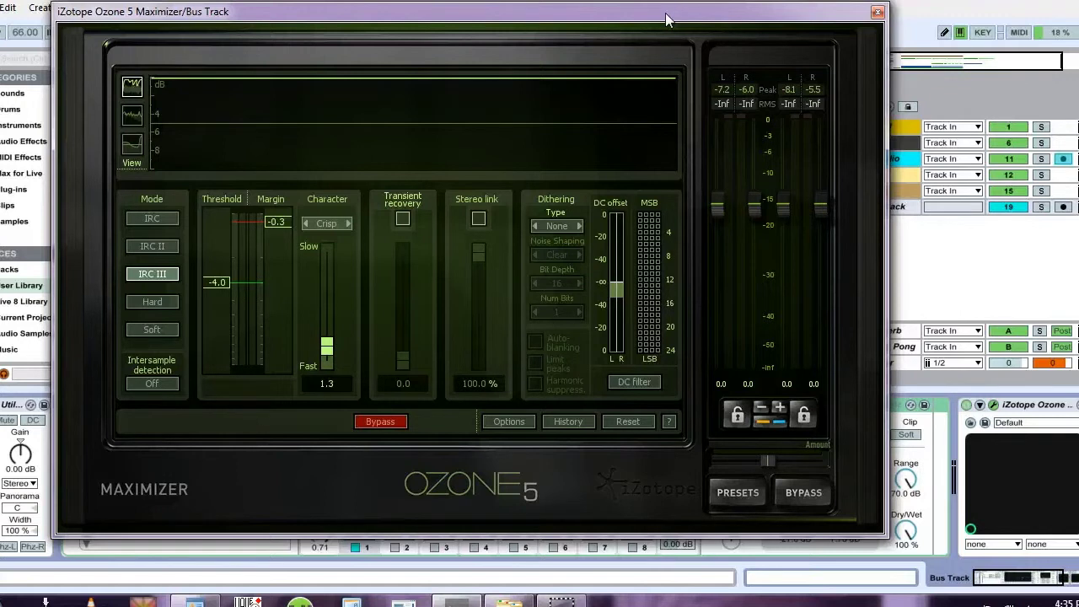
Step: Close the Ozone Maximizer plugin window, keeping the threshold at -4.0 dB
left_click(878, 11)
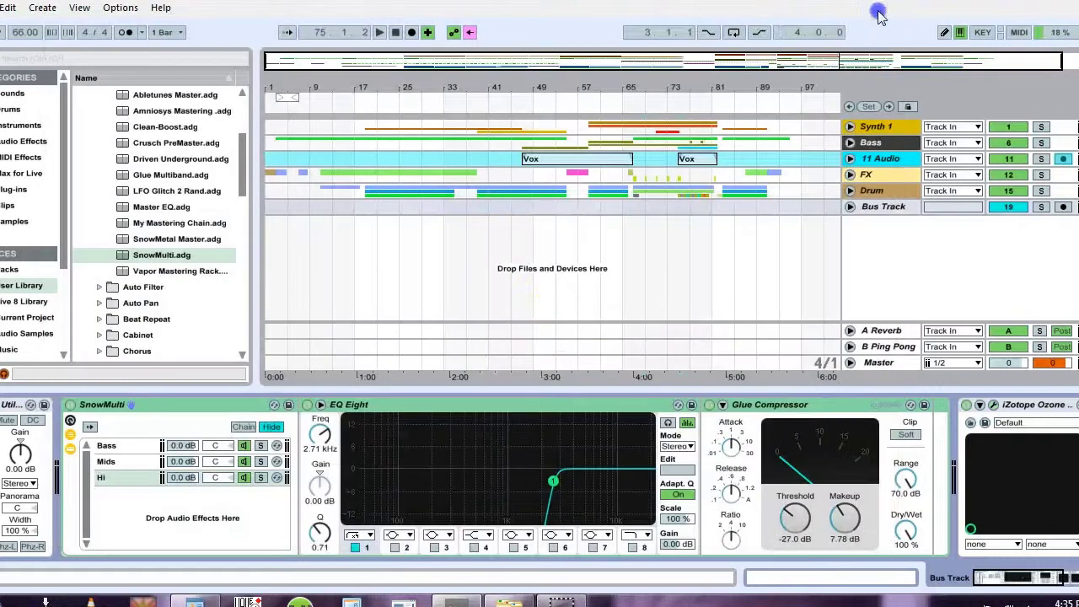